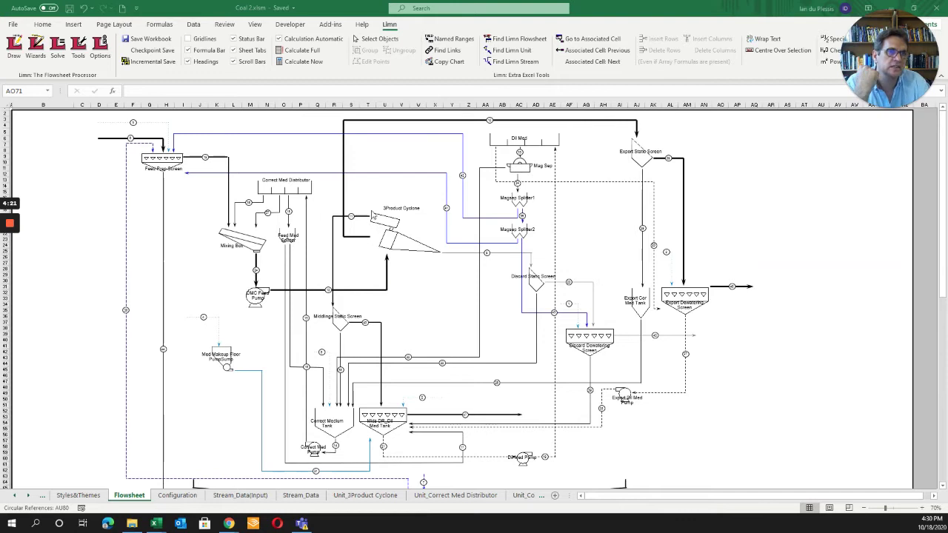
Open the Unit_Correct Med Distributor sheet and select the Product Stream 1 cell H54
left_click(467, 495)
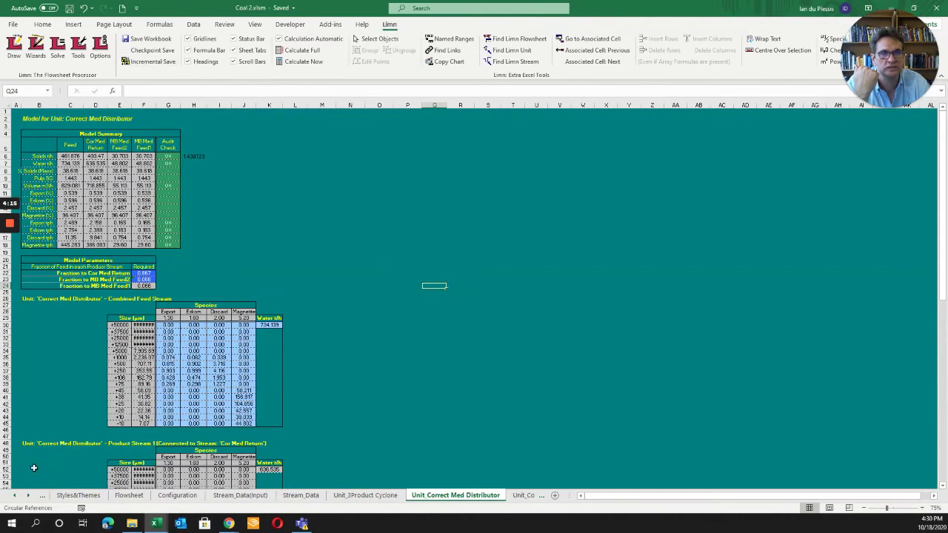
scroll(325, 239, "down", 6)
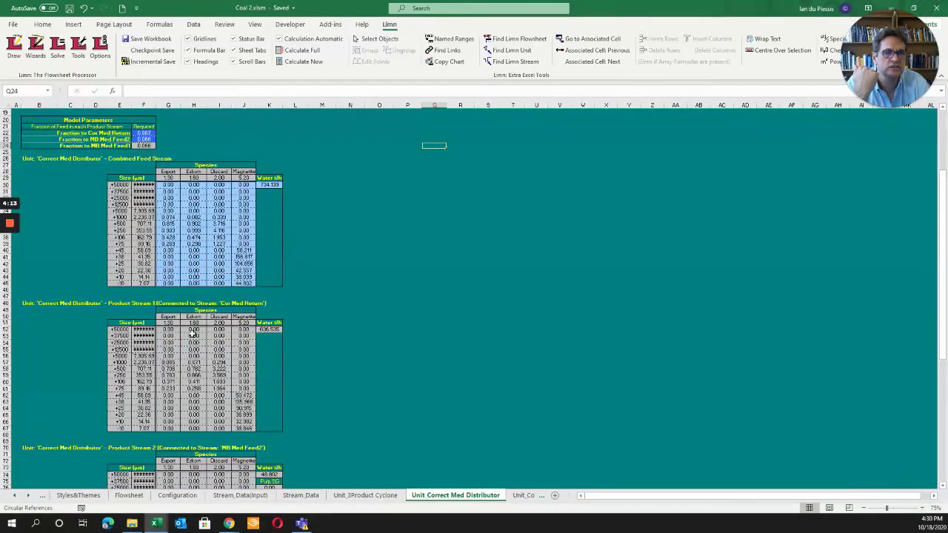
left_click(194, 343)
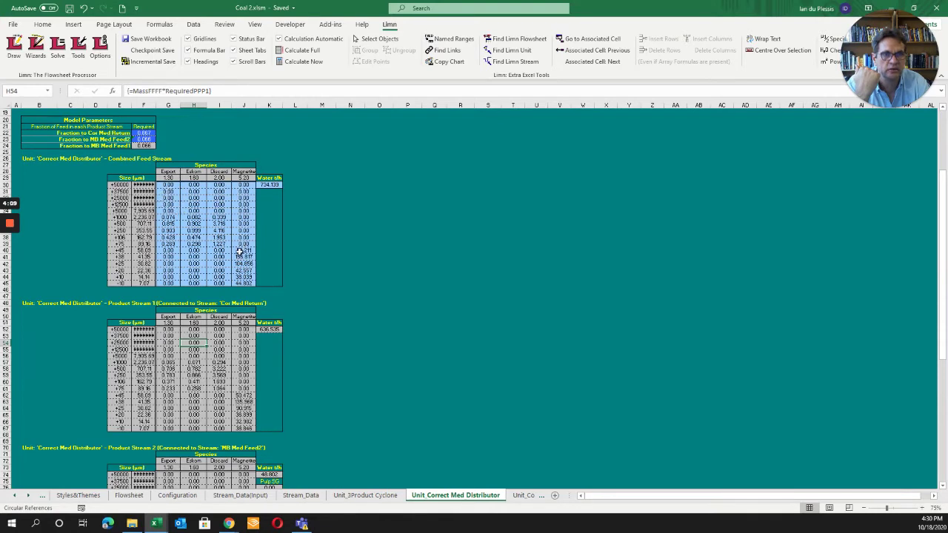
scroll(229, 132, "up", 4)
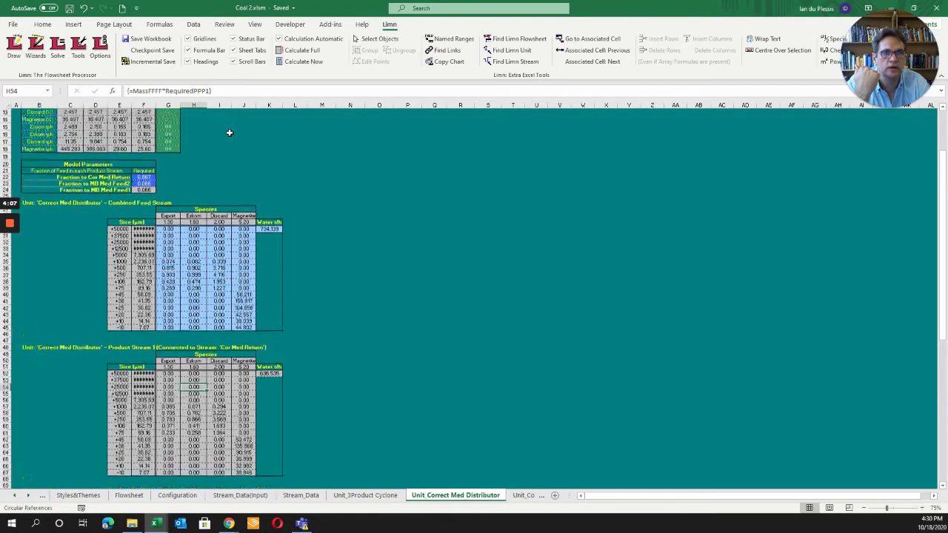
scroll(229, 132, "down", 7)
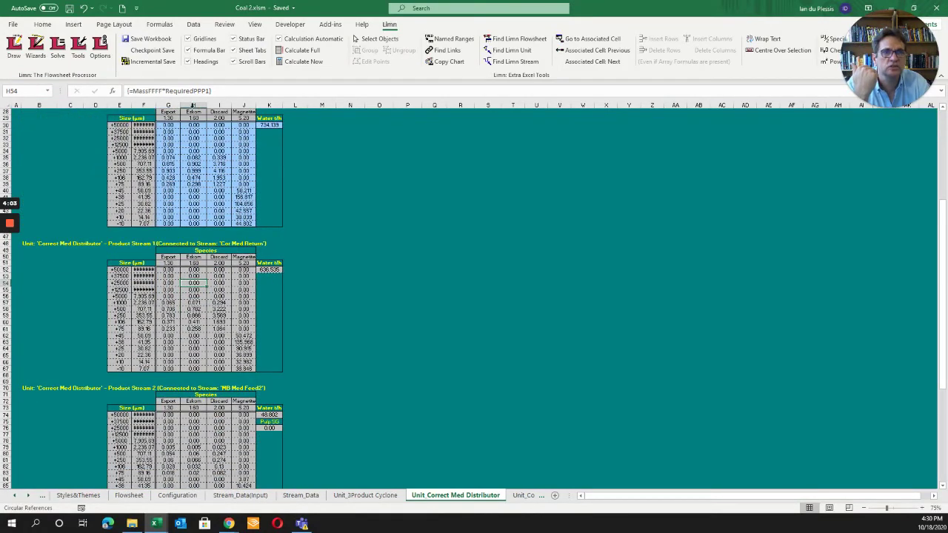
Trace the precedents of H54, remove the arrows, and return to the Flowsheet sheet
left_click(159, 24)
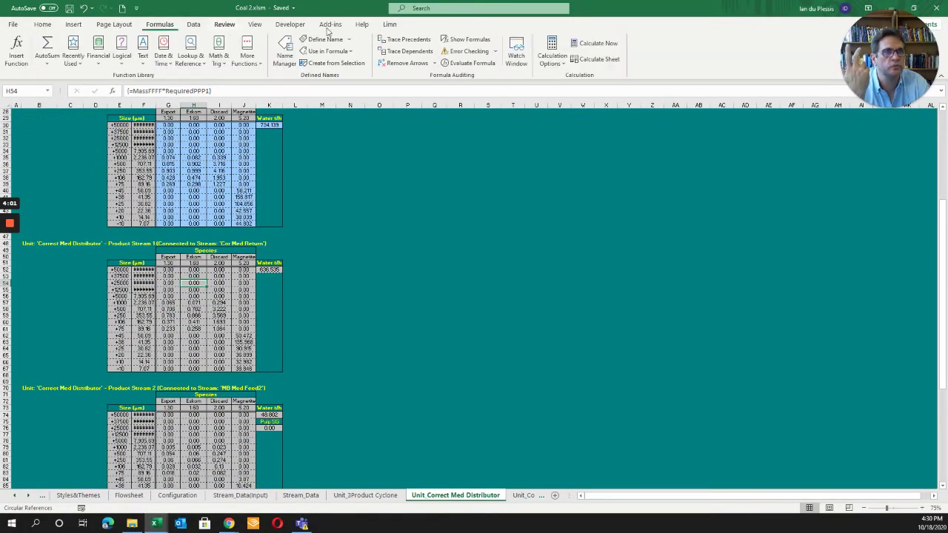
left_click(407, 40)
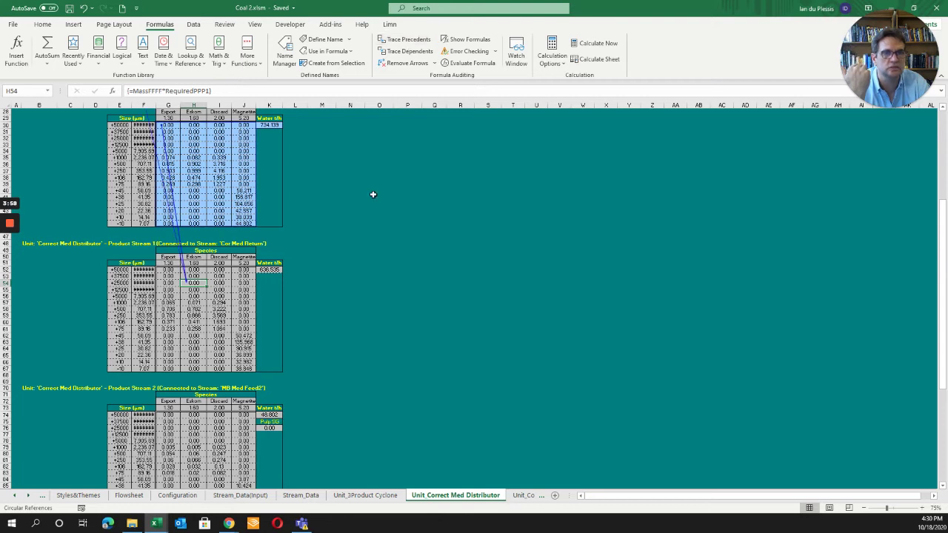
scroll(372, 195, "up", 3)
scroll(376, 195, "up", 4)
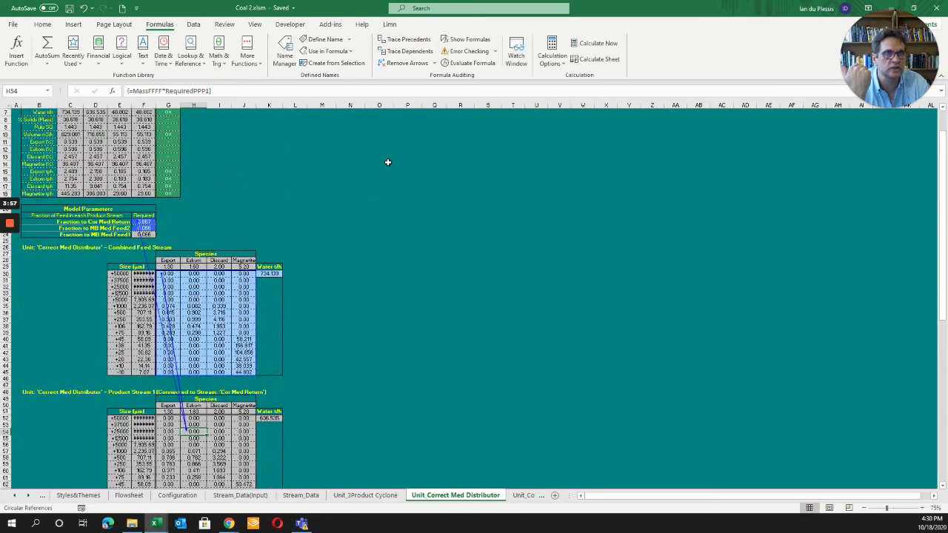
left_click(402, 63)
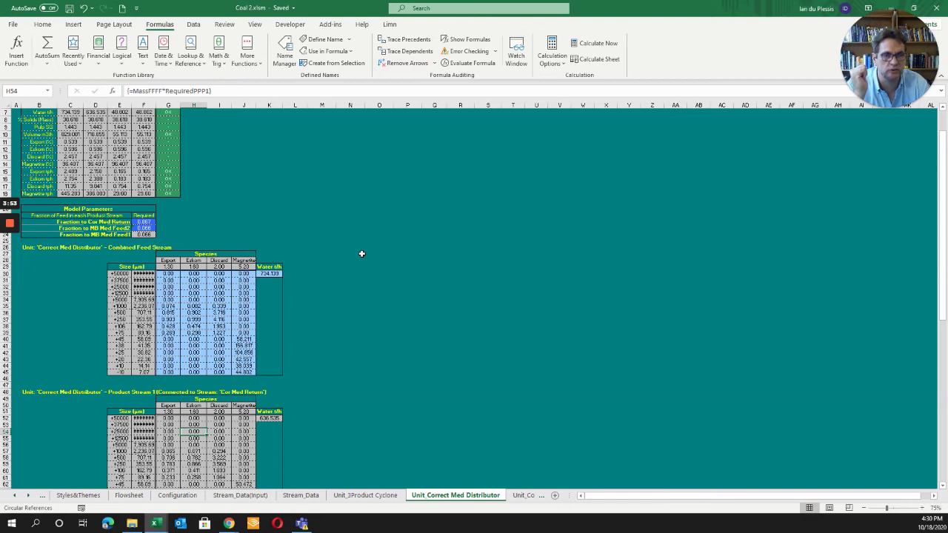
left_click(129, 494)
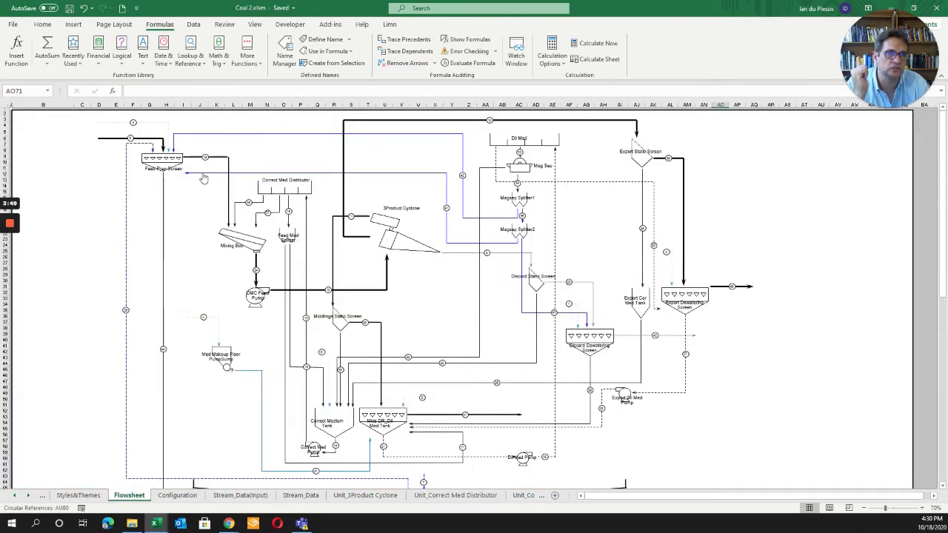
Show the Limn ribbon tools, then scroll back through the sheet tabs to the PDC sheet
left_click(390, 25)
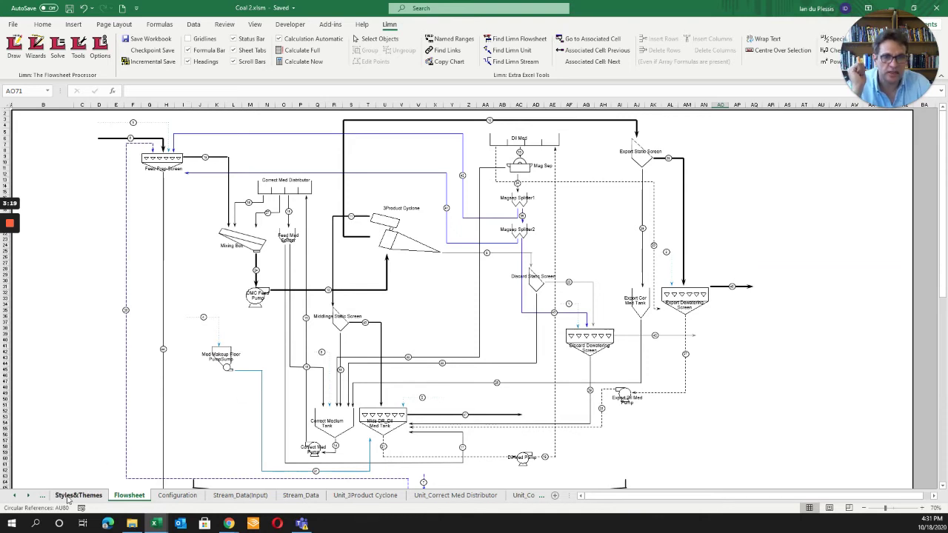
left_click(15, 496)
left_click(15, 496)
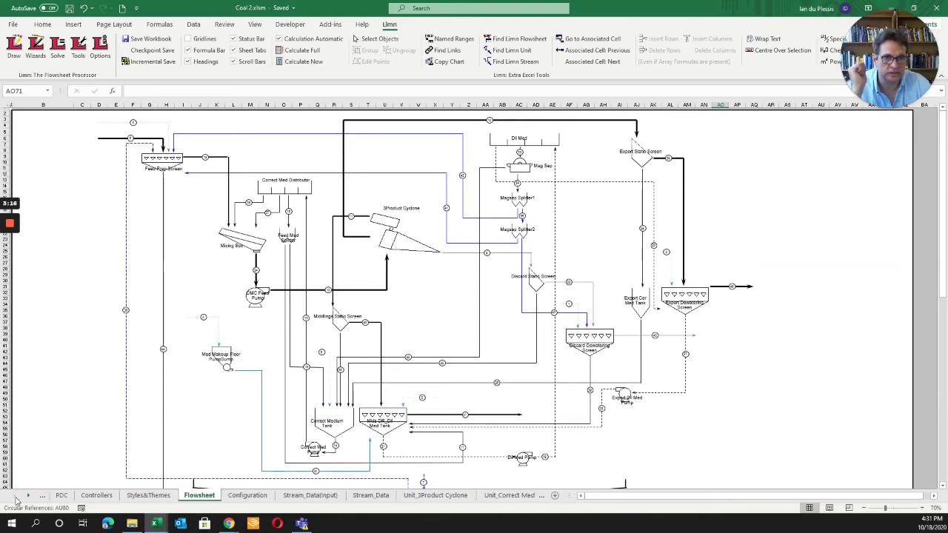
left_click(64, 497)
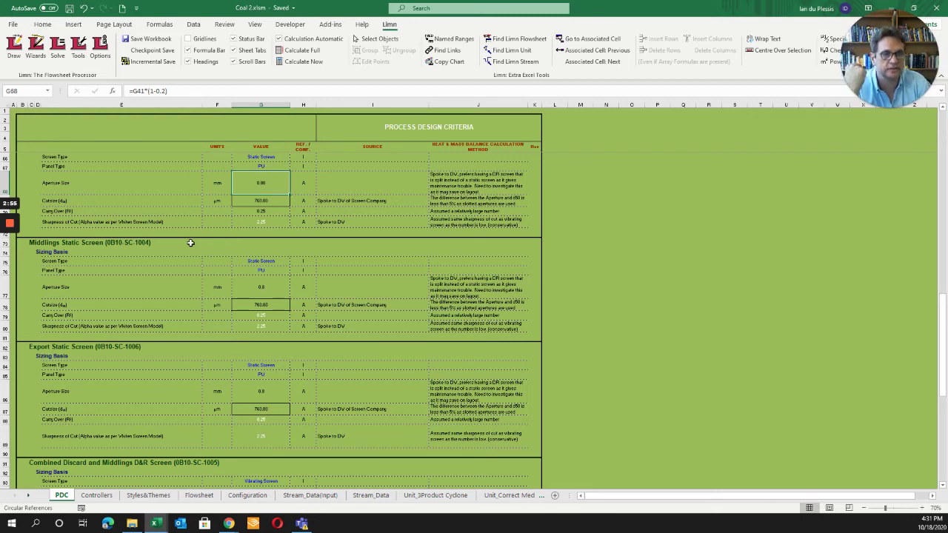
Switch to the Controllers sheet with its medium-to-ore, density and moisture control loops
left_click(101, 500)
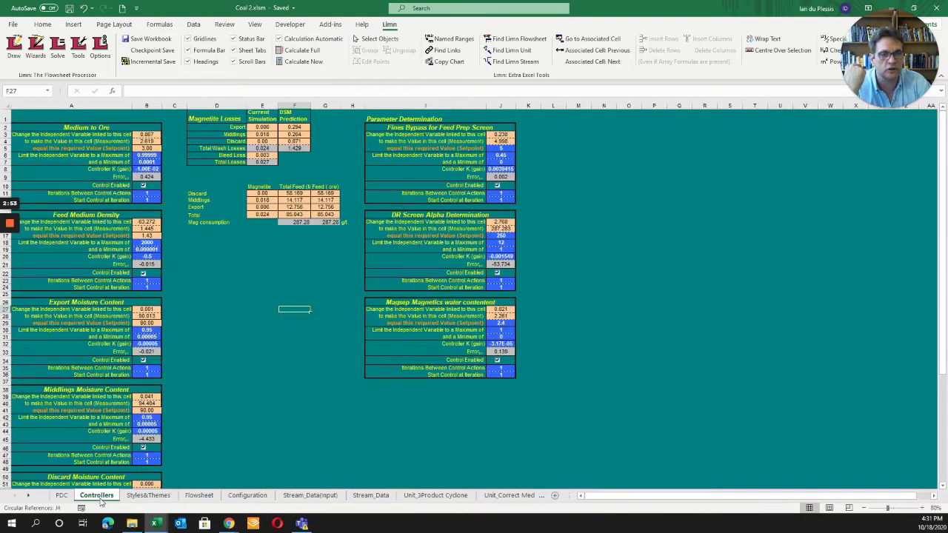
left_click(198, 495)
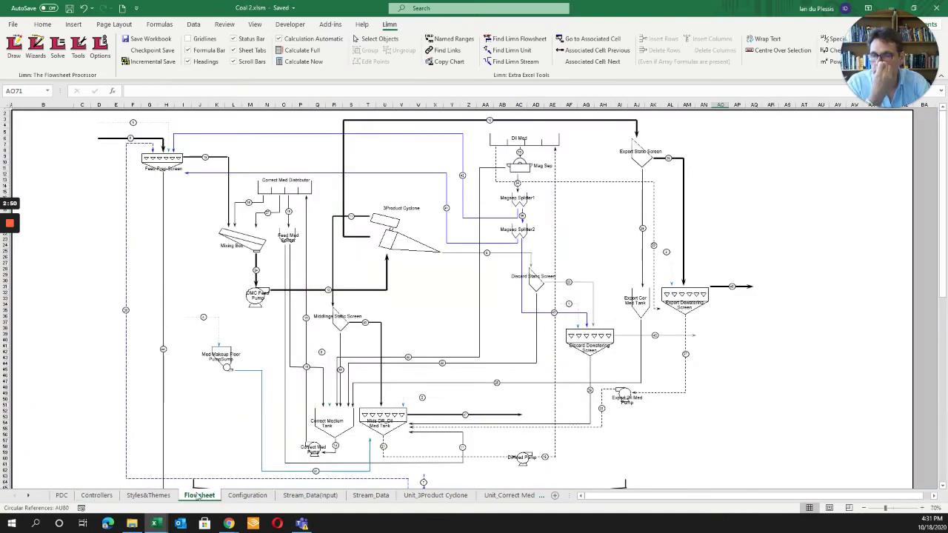
left_click(89, 498)
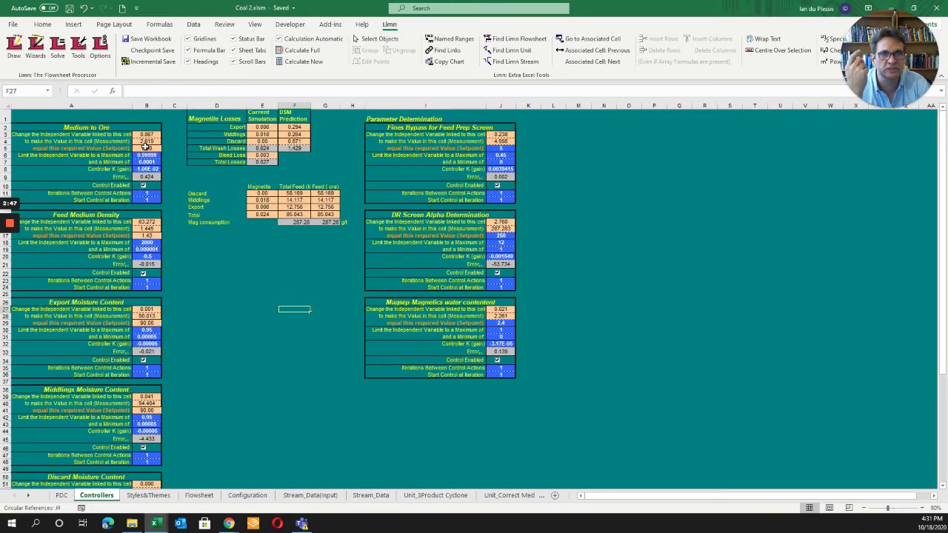
left_click(209, 497)
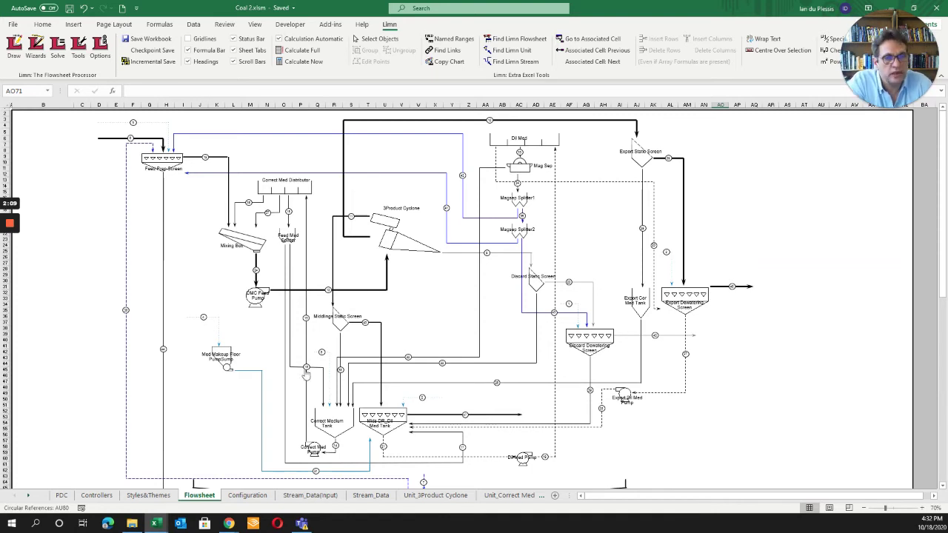
Return to the Unit_Correct Med Distributor sheet with its model parameters and stream size tables
left_click(525, 496)
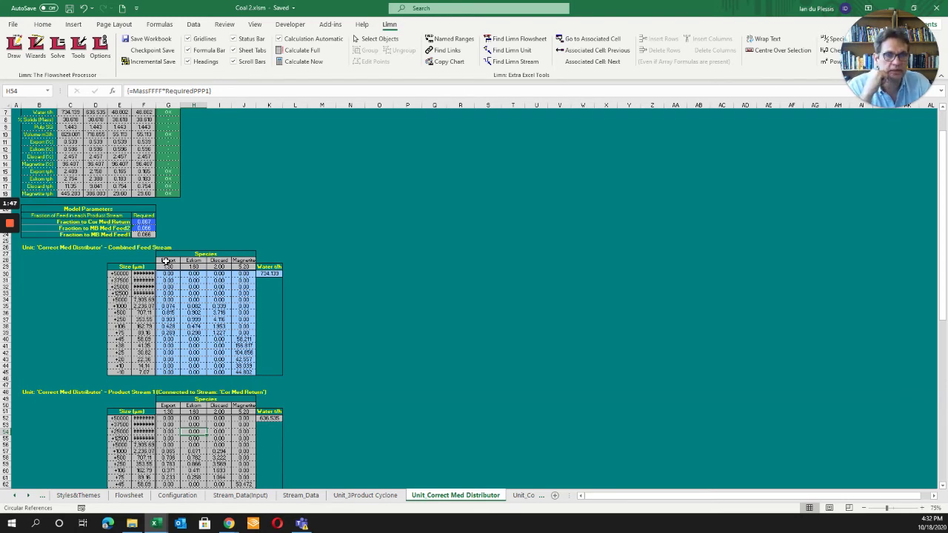
mouse_move(155, 525)
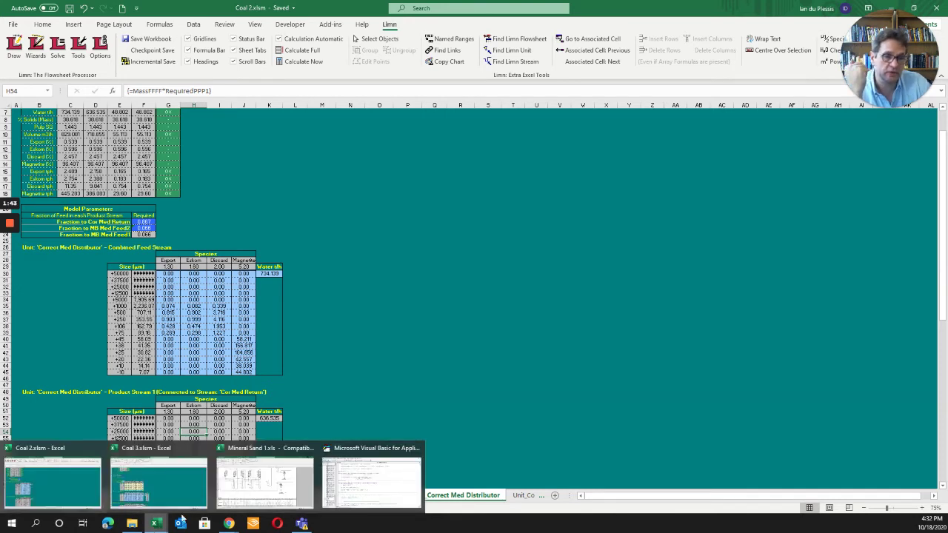
In Coal 3, select Grizzly cells D33:D43 and SG row E31:K31, then bring up the VBA editor
left_click(144, 450)
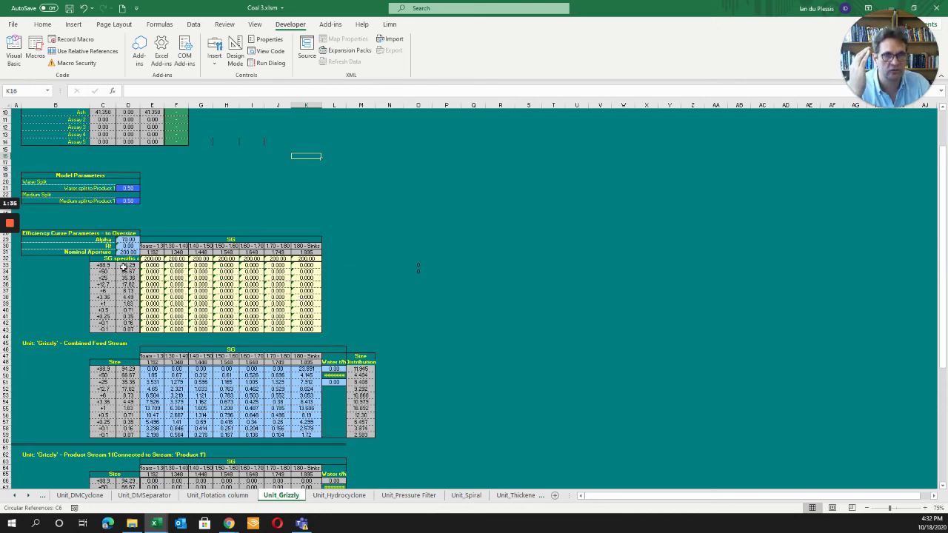
left_click_drag(124, 268, 128, 332)
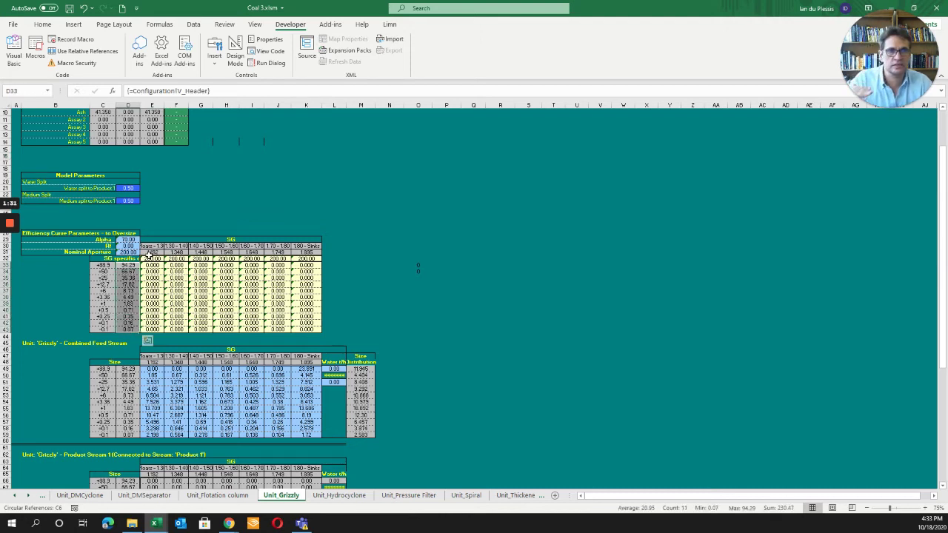
left_click_drag(152, 252, 318, 255)
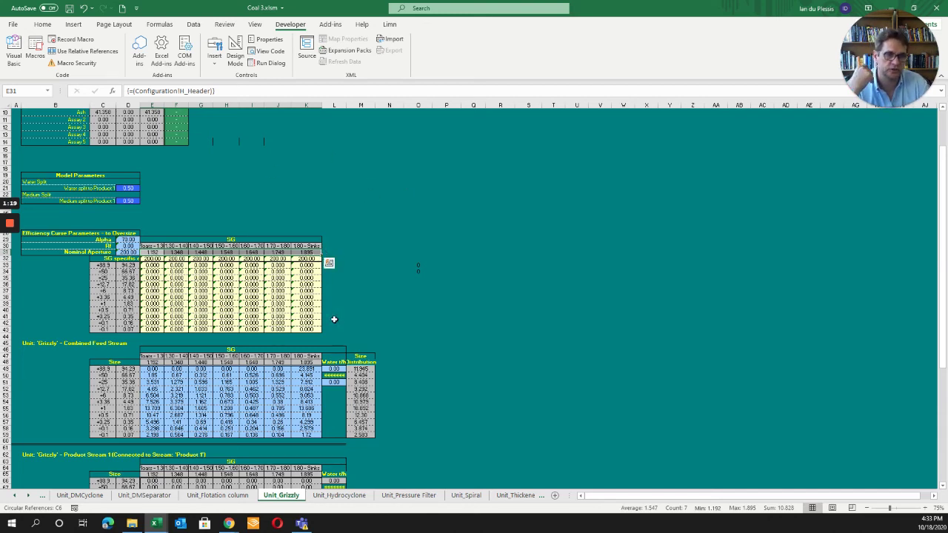
mouse_move(157, 526)
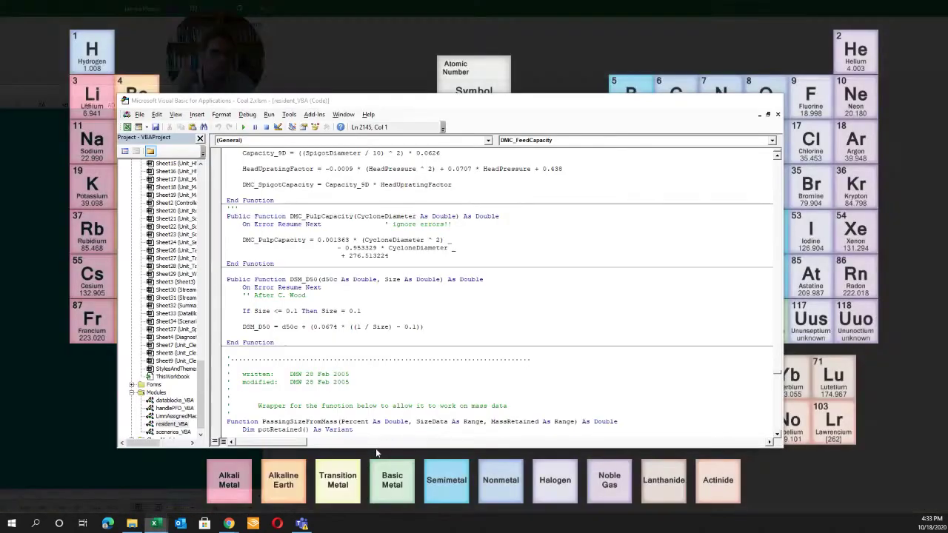
left_click(375, 447)
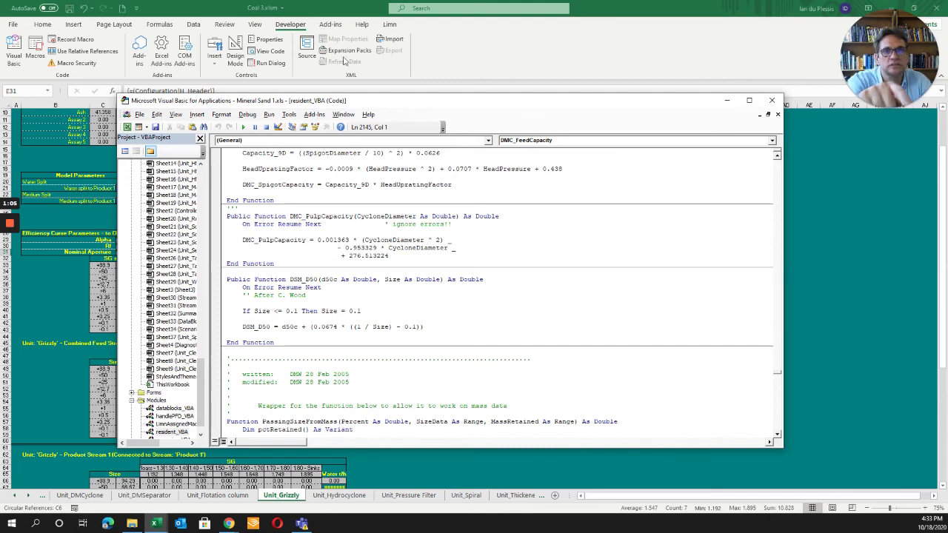
left_click(727, 100)
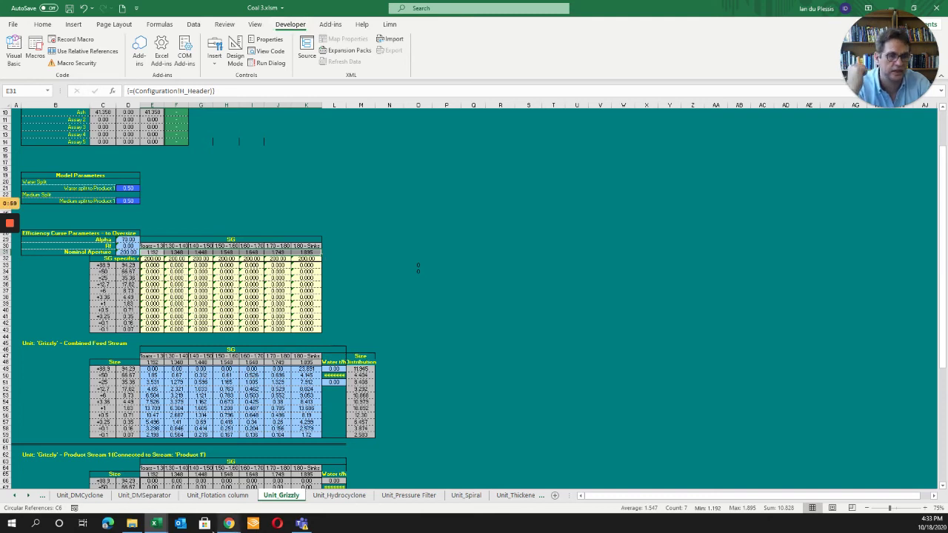
mouse_move(158, 525)
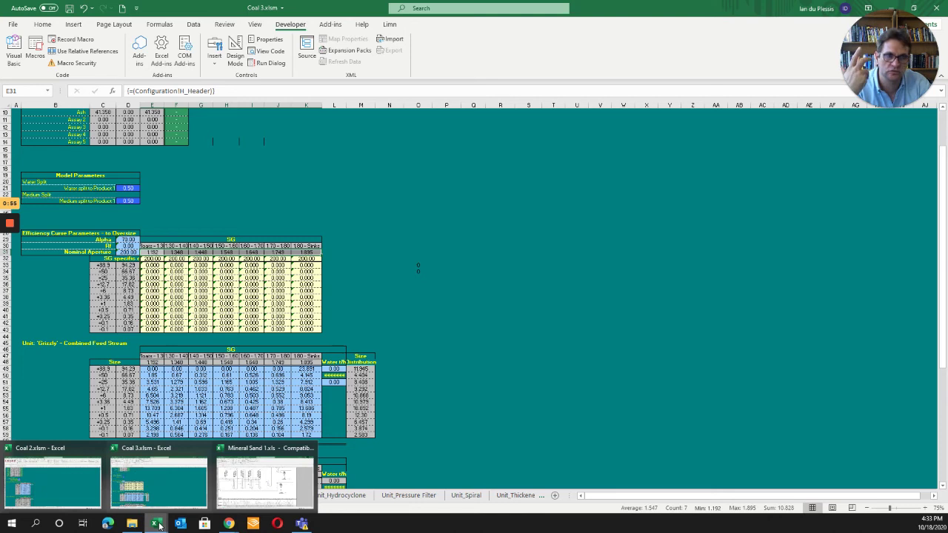
Switch to Mineral Sand 1 and open the Unit_Scavenger sheet's spline-point tables
left_click(249, 449)
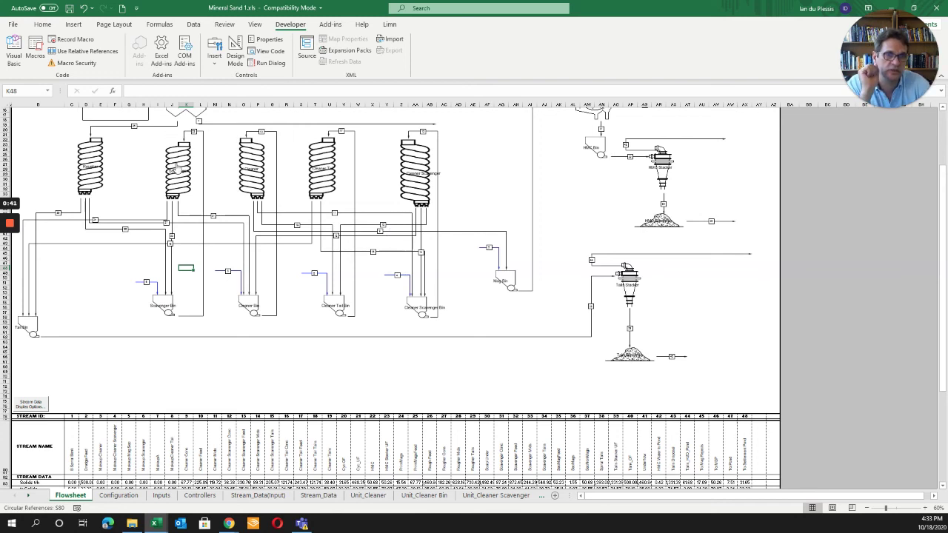
left_click(176, 165)
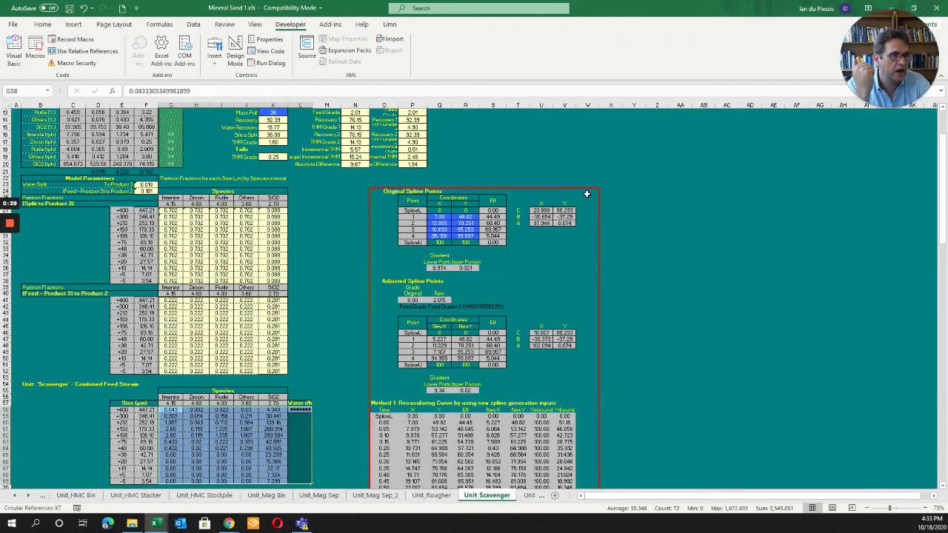
left_click(586, 191)
left_click_drag(541, 190, 362, 366)
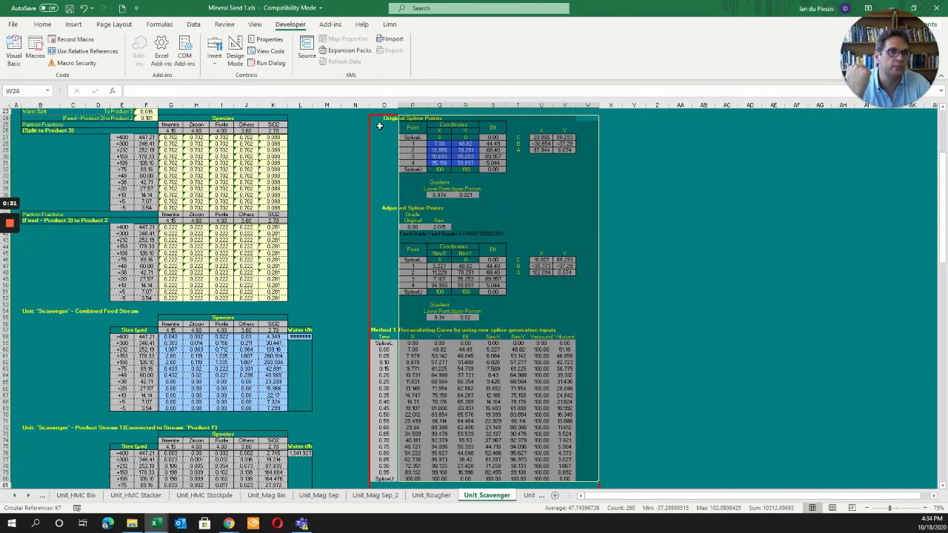
scroll(339, 198, "up", 5)
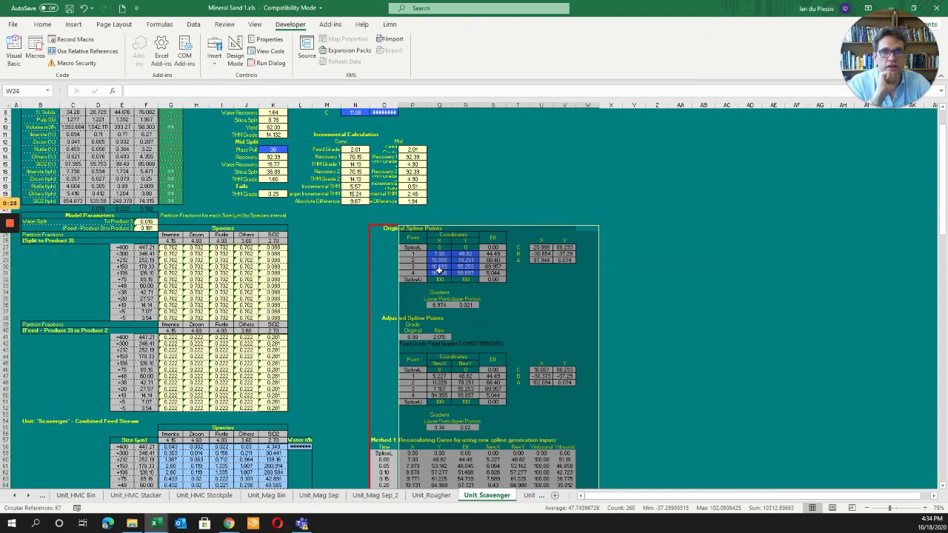
left_click(494, 180)
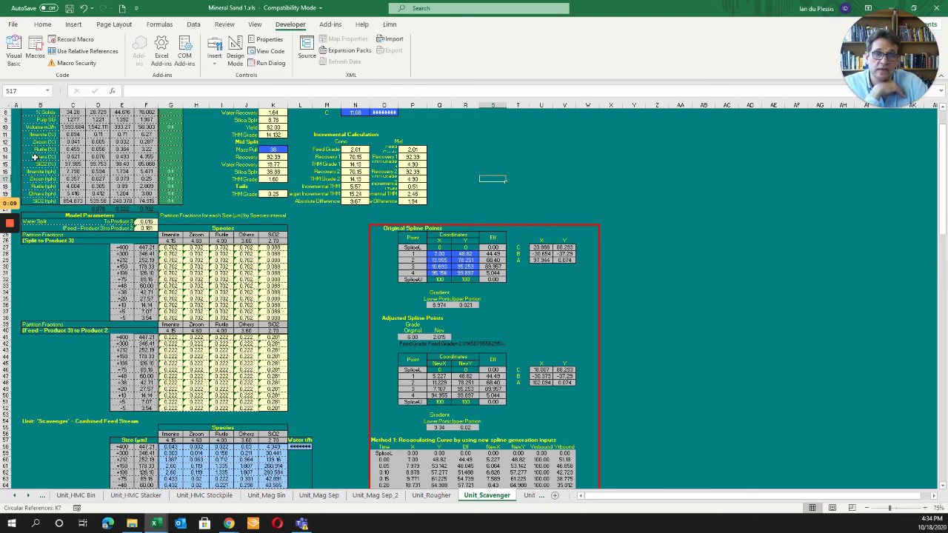
mouse_move(9, 224)
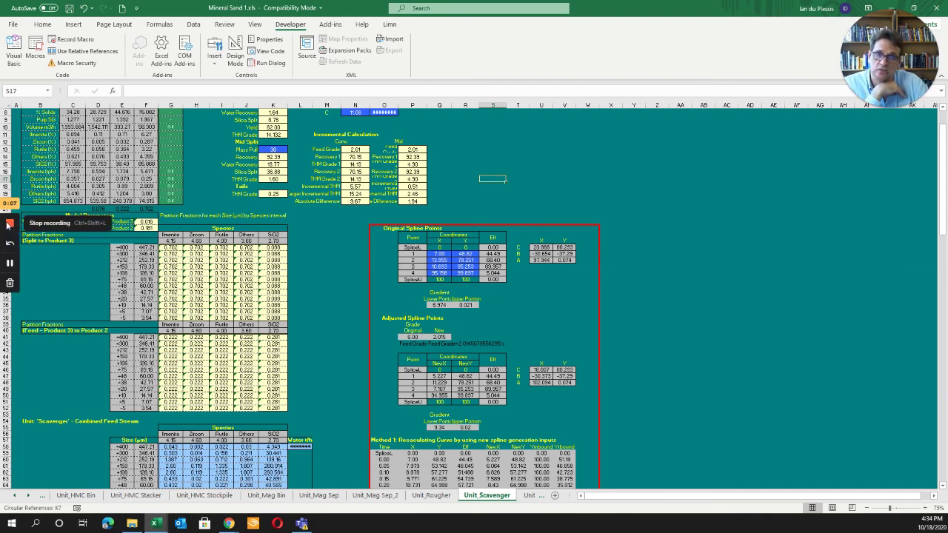